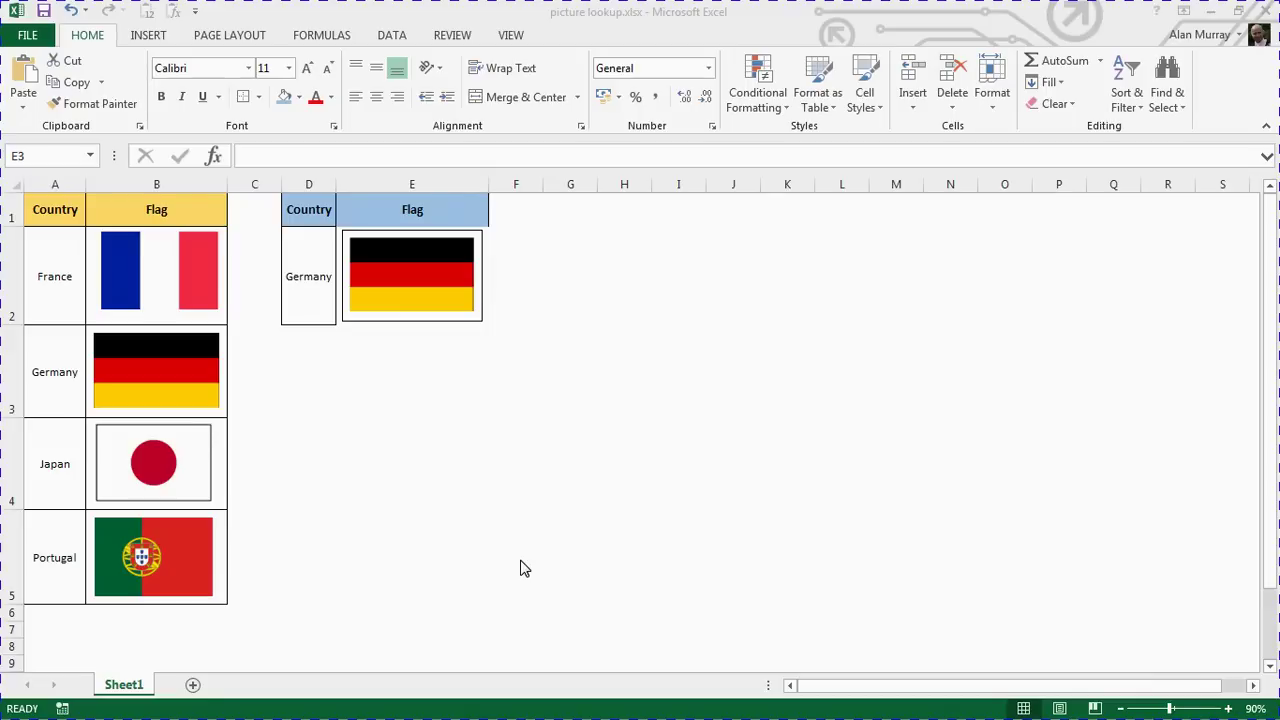
# Step: Select the flag picture in E2, then the country cell D2
pyautogui.click(416, 287)
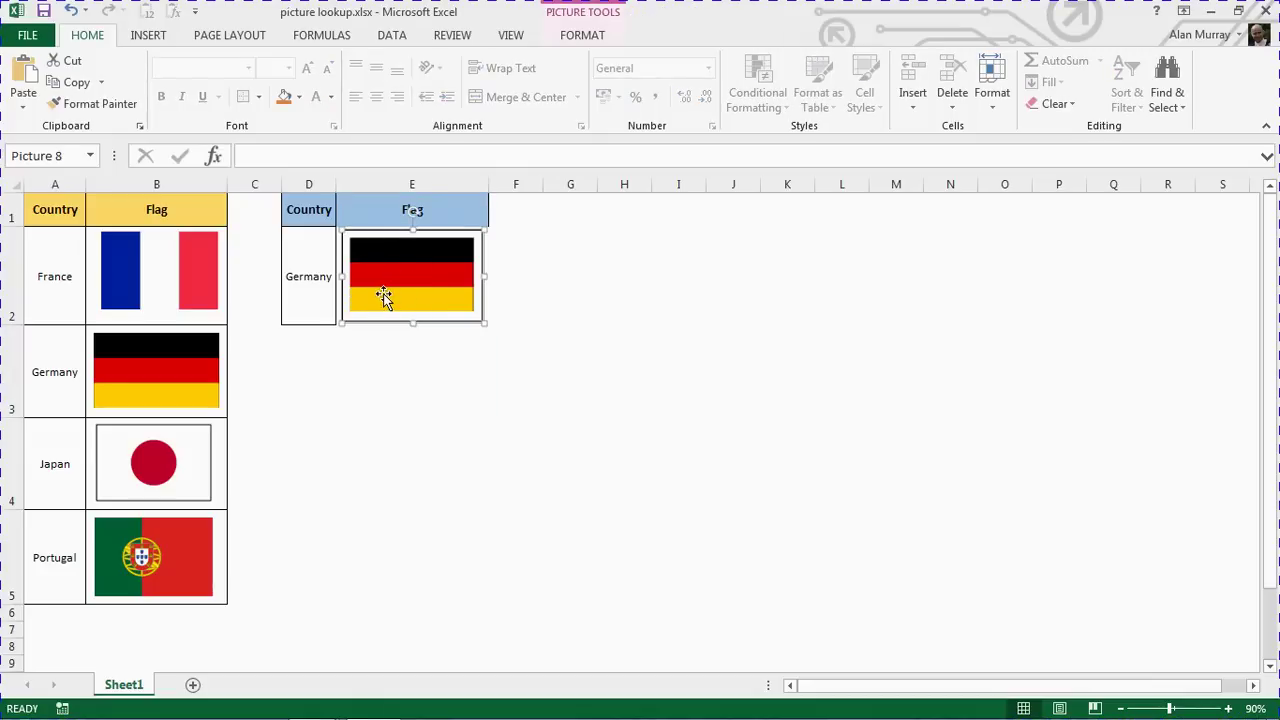
pyautogui.click(312, 275)
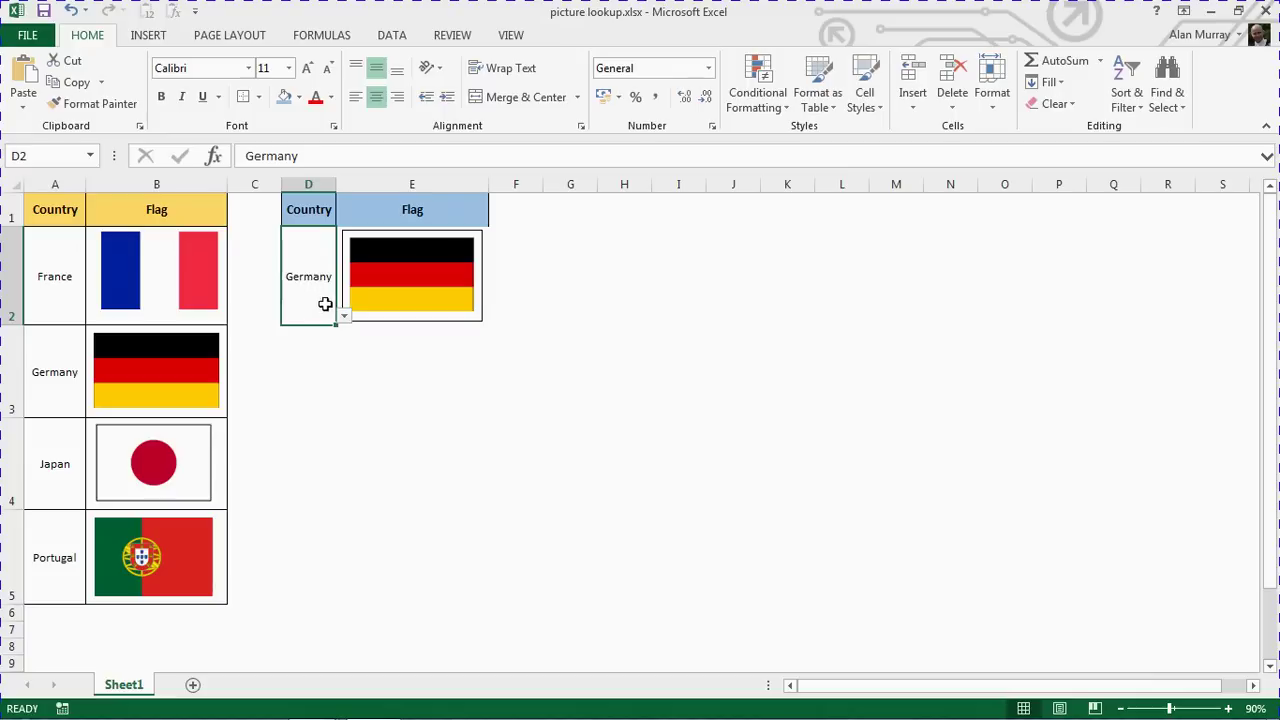
# Step: Choose Japan from the D2 country dropdown list
pyautogui.click(343, 315)
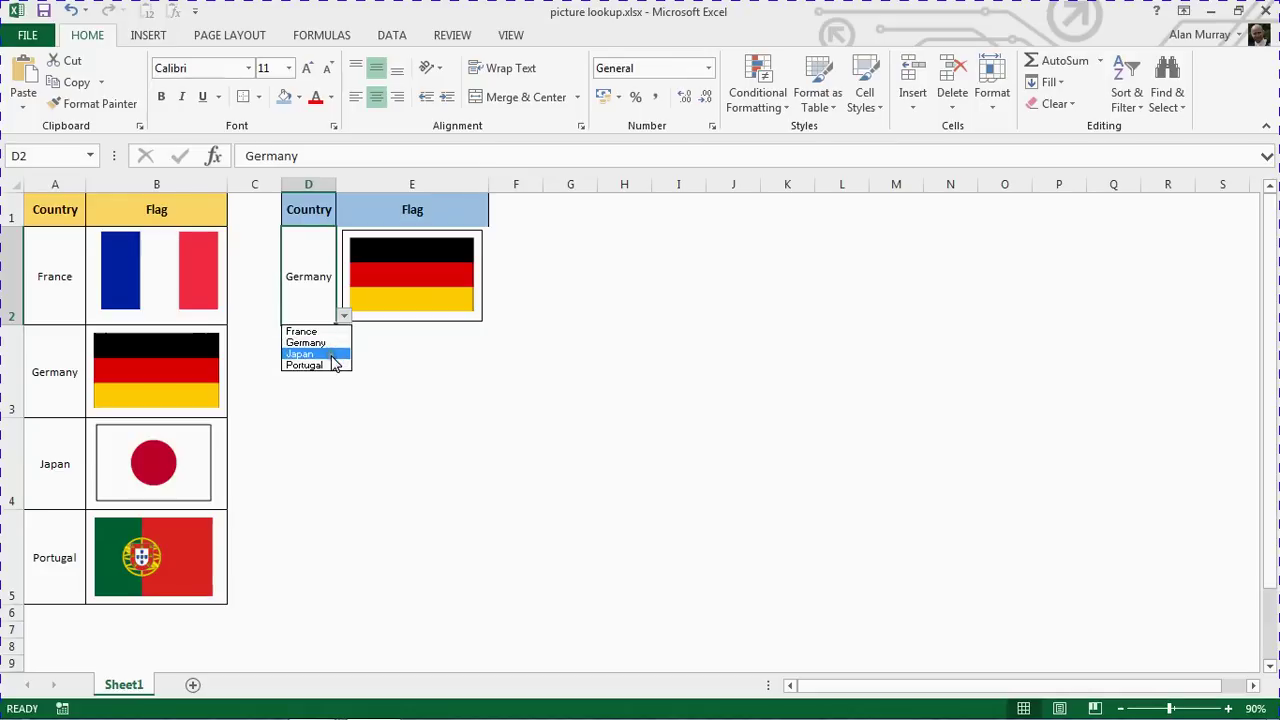
pyautogui.click(332, 354)
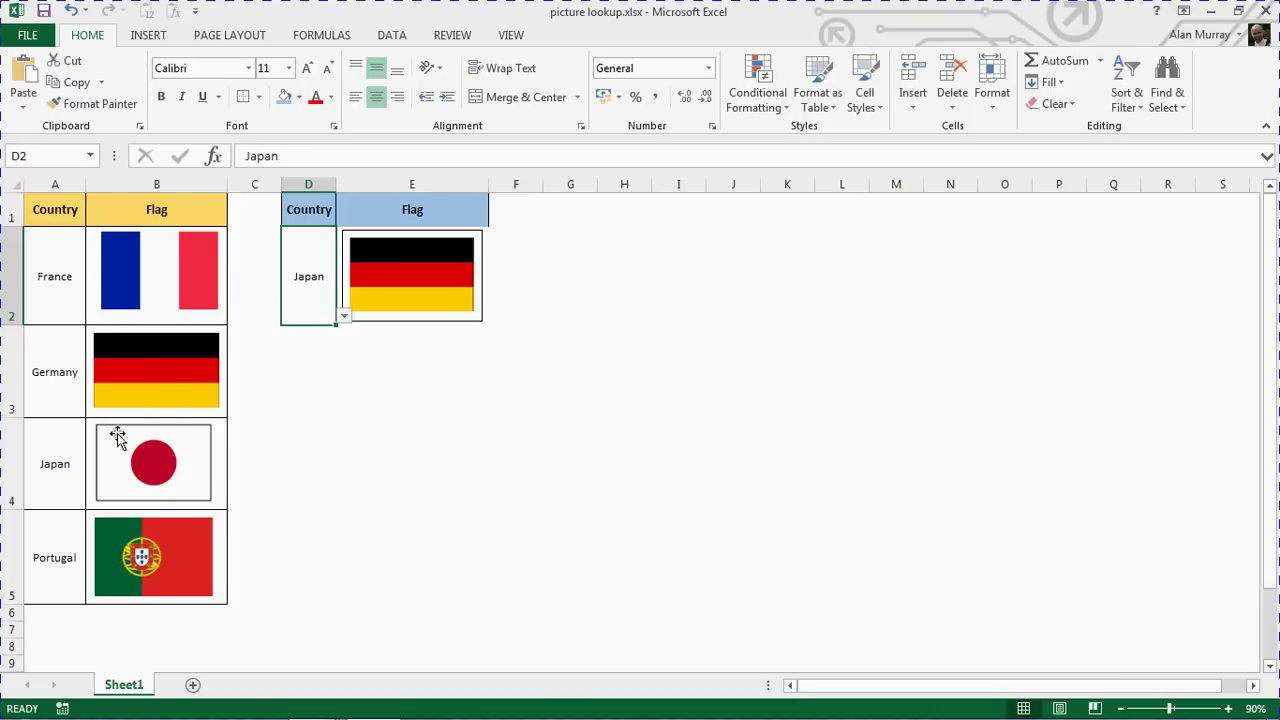
pyautogui.click(293, 370)
pyautogui.click(306, 280)
# Step: Select the E2 flag picture, still showing Germany's flag, then deselect it
pyautogui.click(465, 355)
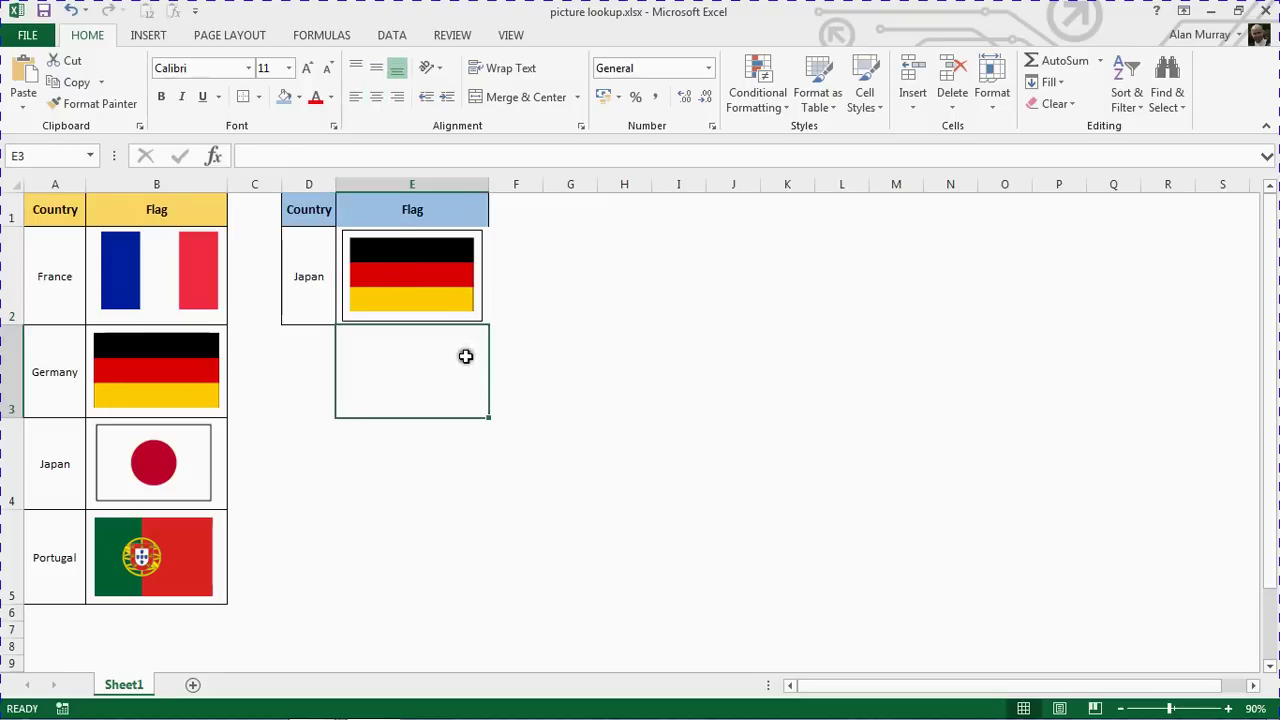
pyautogui.click(440, 285)
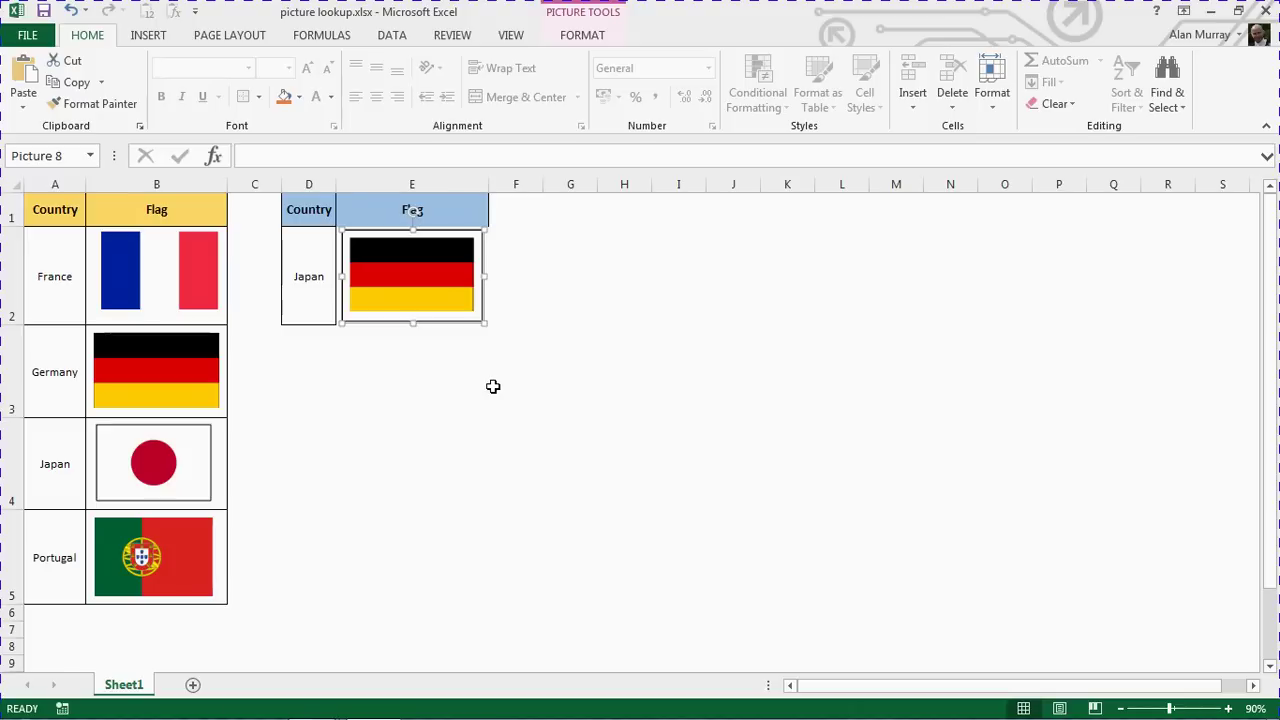
pyautogui.press('Left')
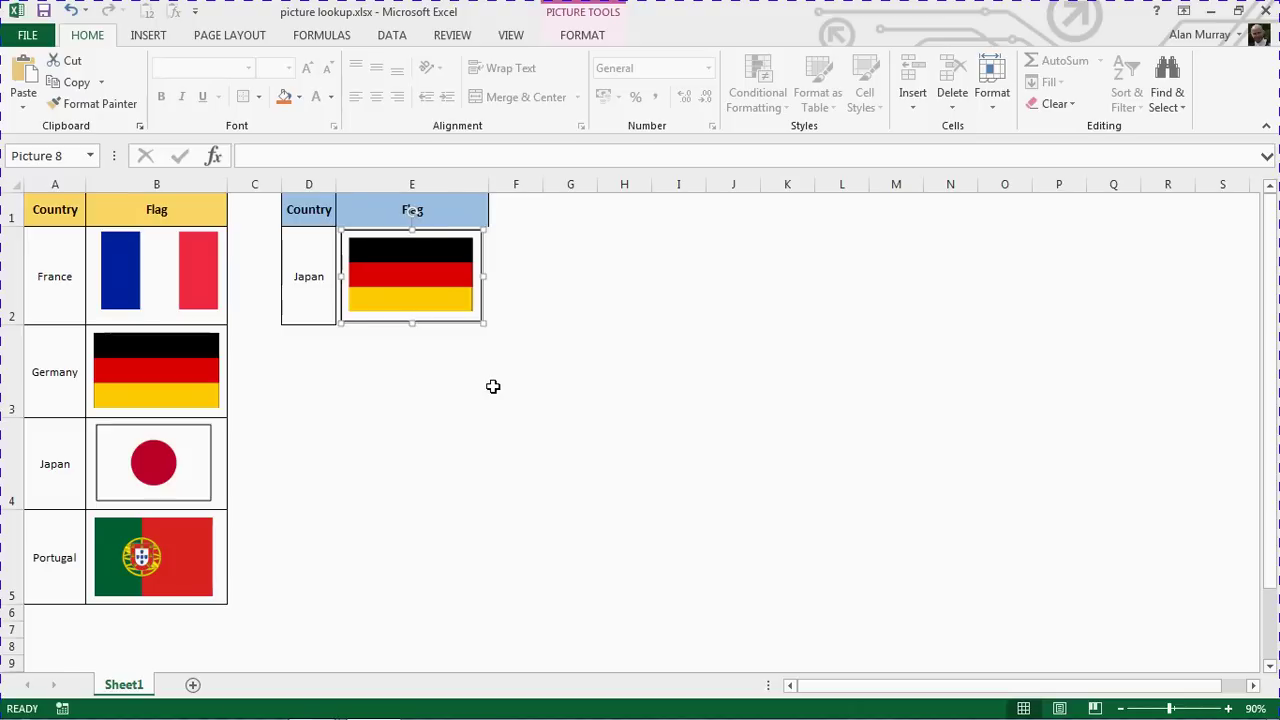
pyautogui.click(493, 386)
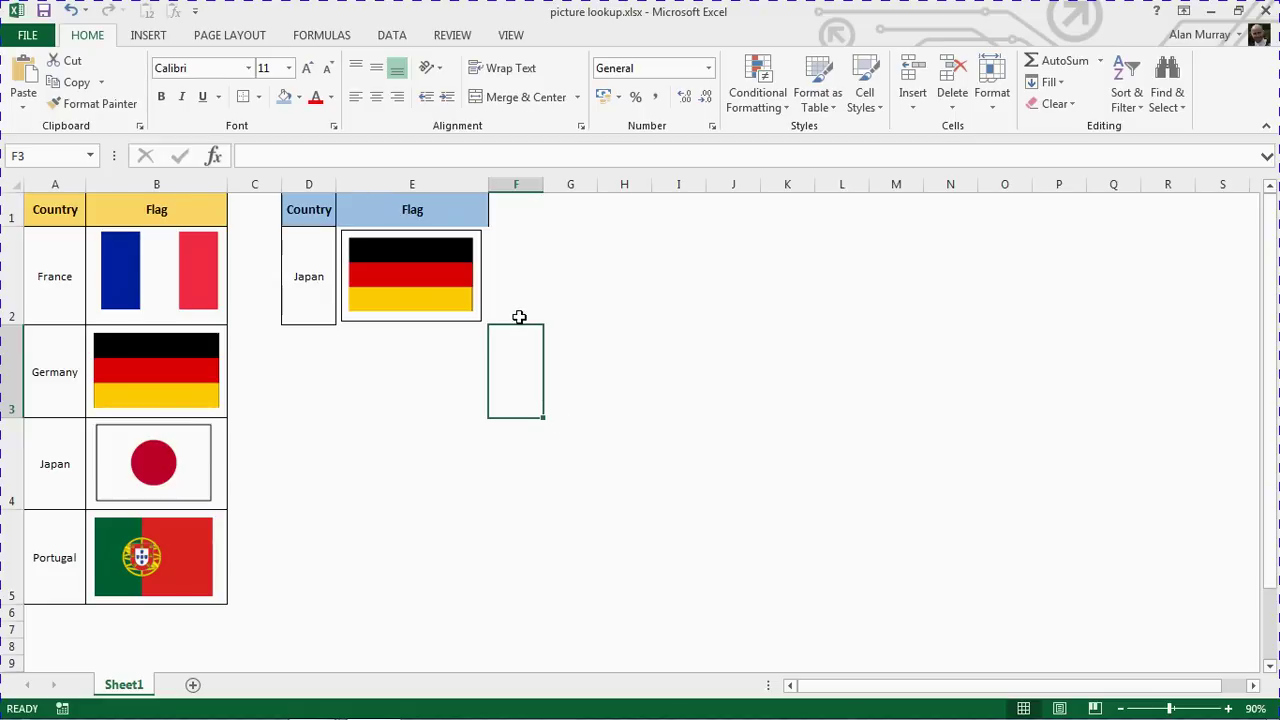
# Step: Define a new name 'FlagPic' and clear its default Sheet1!$F$3 reference
pyautogui.click(326, 35)
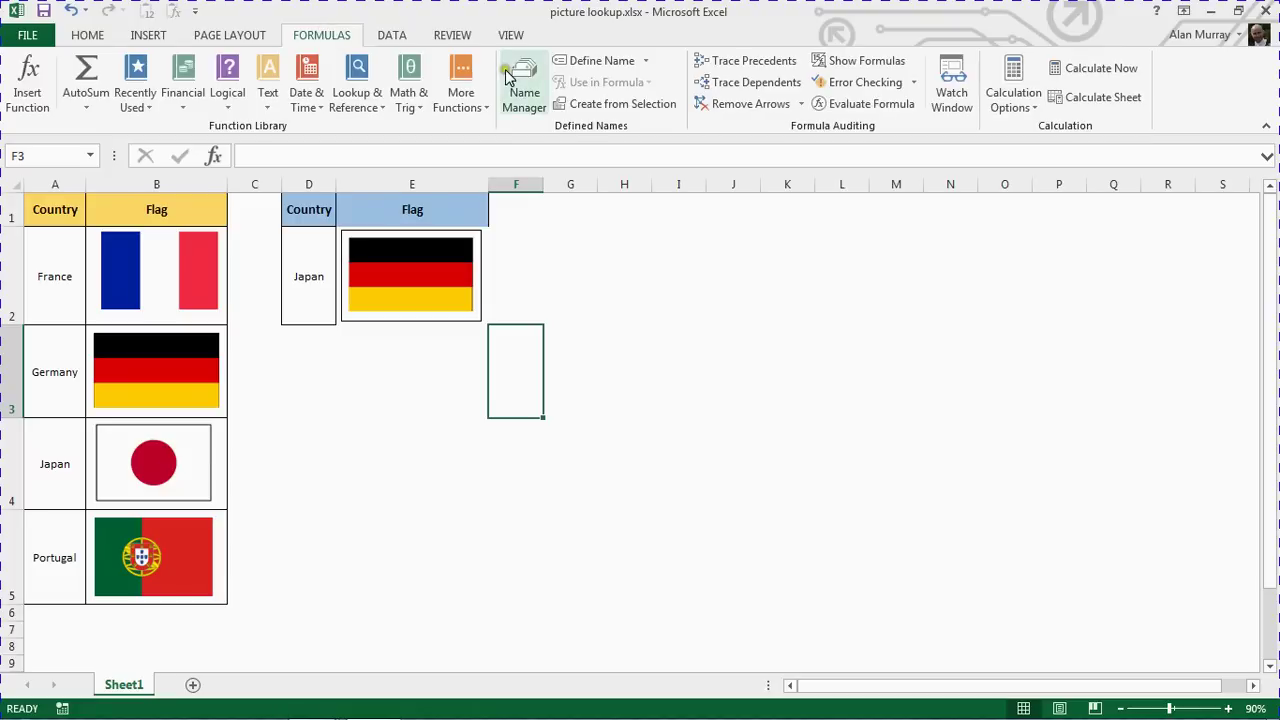
pyautogui.click(596, 64)
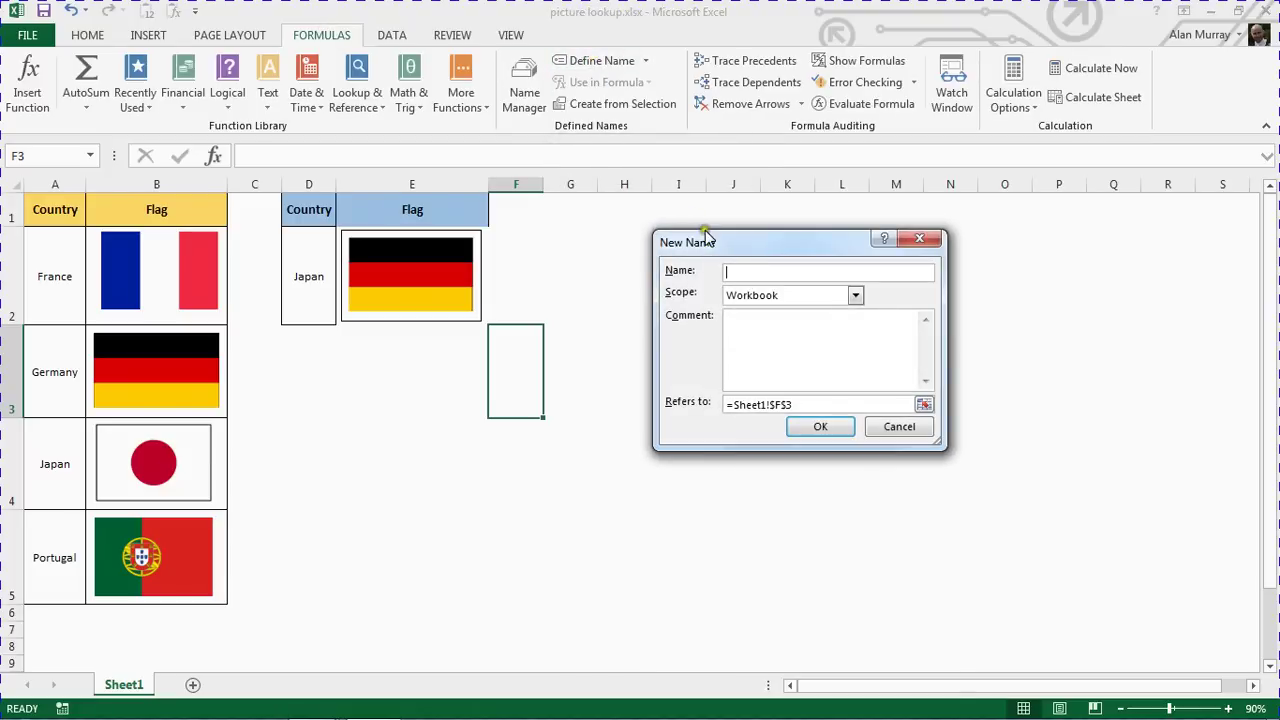
pyautogui.moveTo(710, 243); pyautogui.dragTo(668, 224)
pyautogui.write('FlagPic')
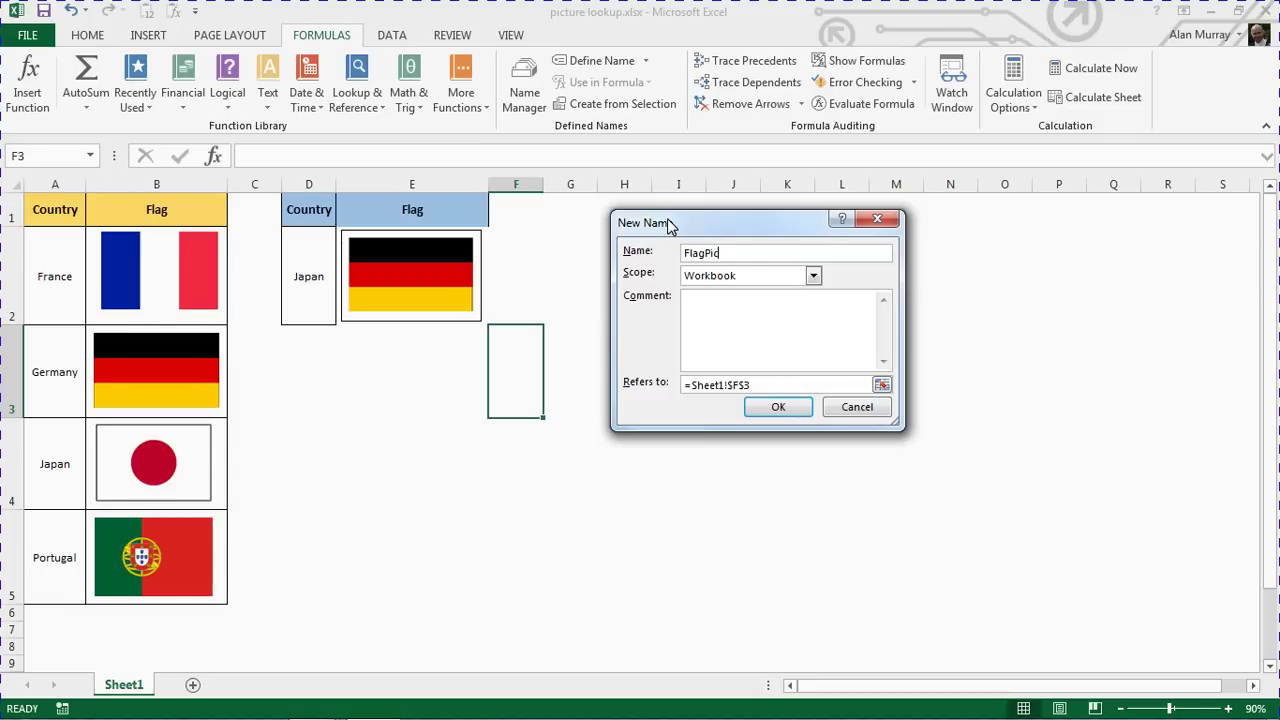
pyautogui.click(757, 383)
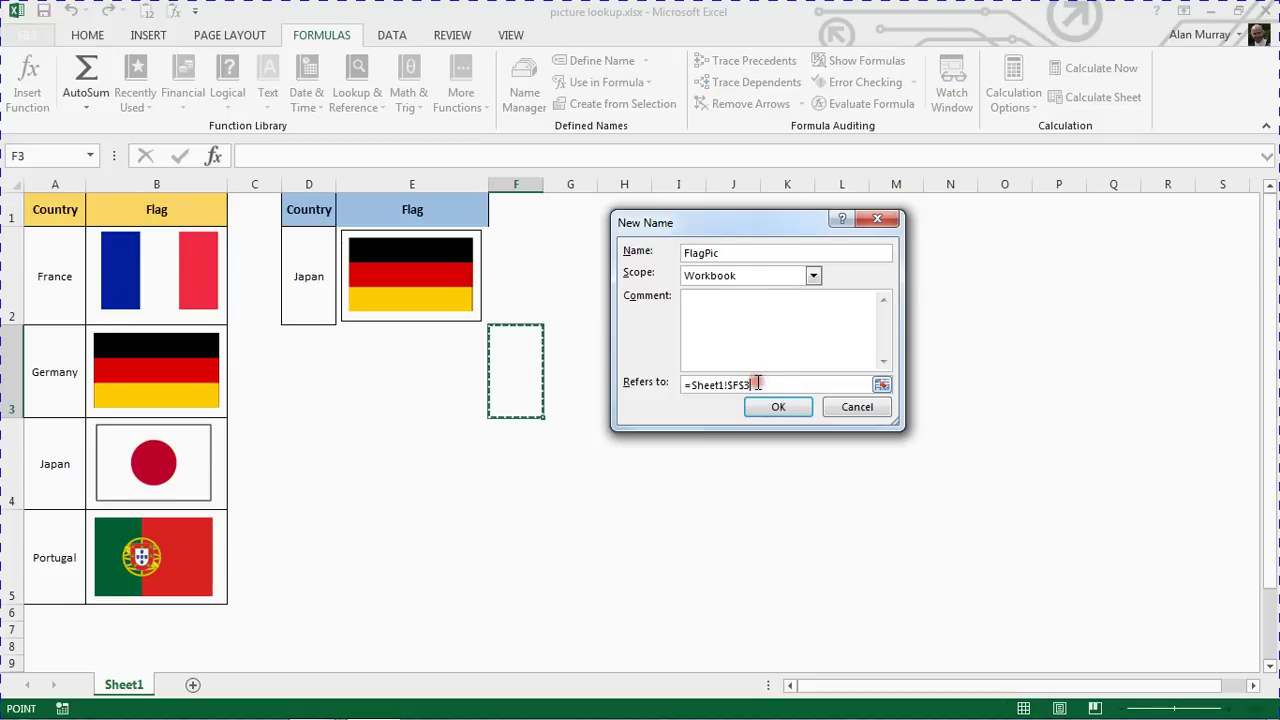
pyautogui.press('BackSpace')
pyautogui.press('BackSpace')
pyautogui.press('BackSpace')
pyautogui.press('BackSpace')
pyautogui.press('BackSpace')
pyautogui.press('BackSpace')
pyautogui.press('BackSpace')
pyautogui.press('BackSpace')
pyautogui.press('BackSpace')
pyautogui.press('BackSpace')
pyautogui.press('BackSpace')
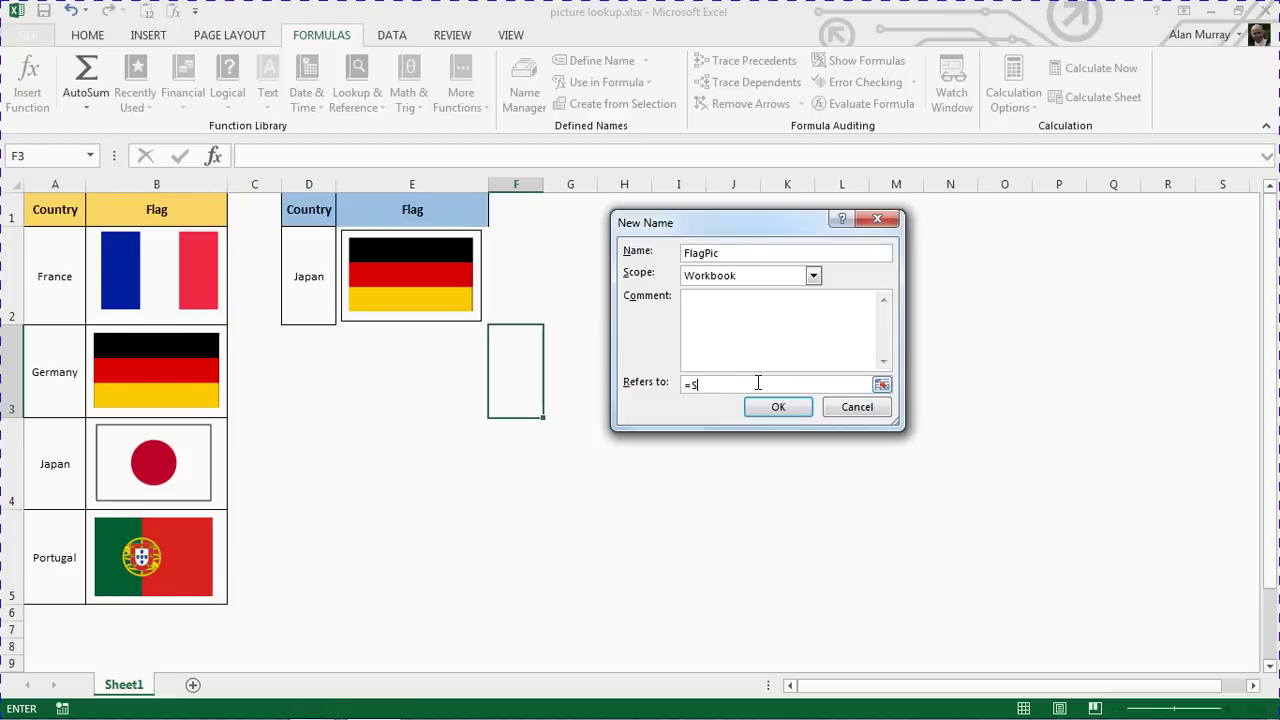
# Step: Enter =index(Sheet1!$B$2:$B$5, as the start of the FlagPic reference
pyautogui.write('index(')
pyautogui.click(719, 386)
pyautogui.click(239, 309)
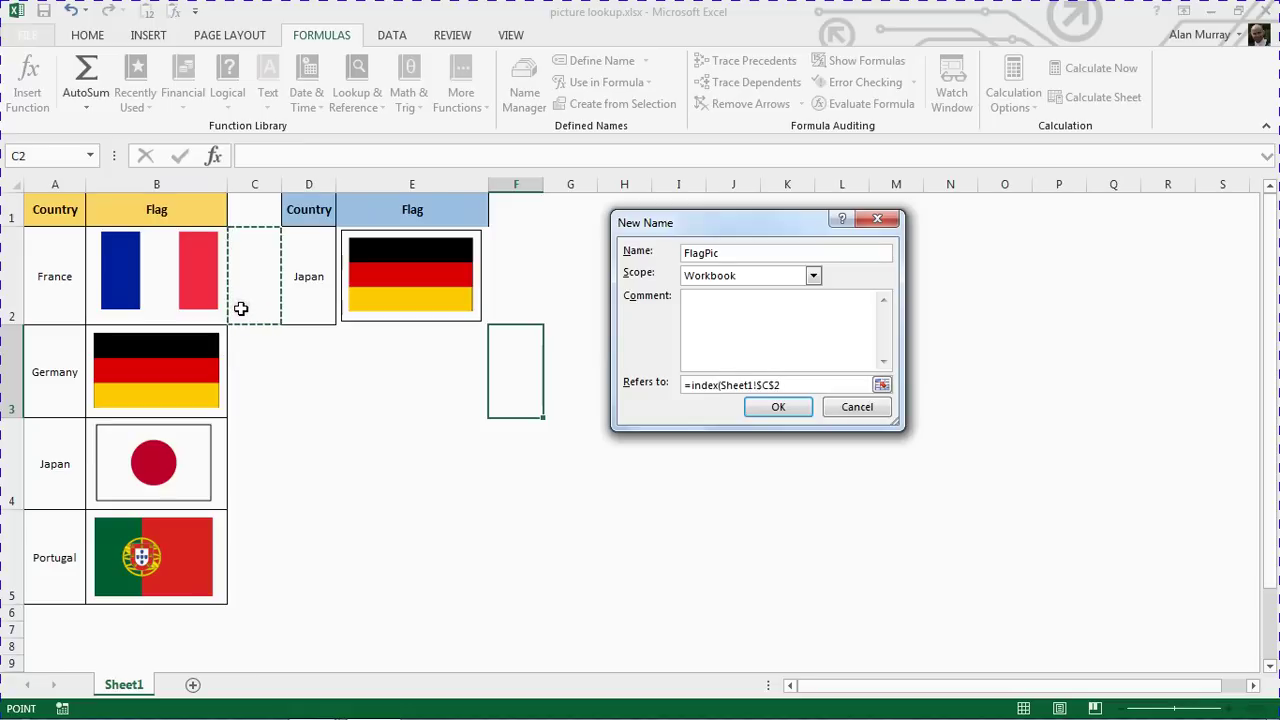
pyautogui.press('Left')
pyautogui.hotkey('shift', 'Down')
pyautogui.hotkey('shift', 'Down')
pyautogui.hotkey('shift', 'Down')
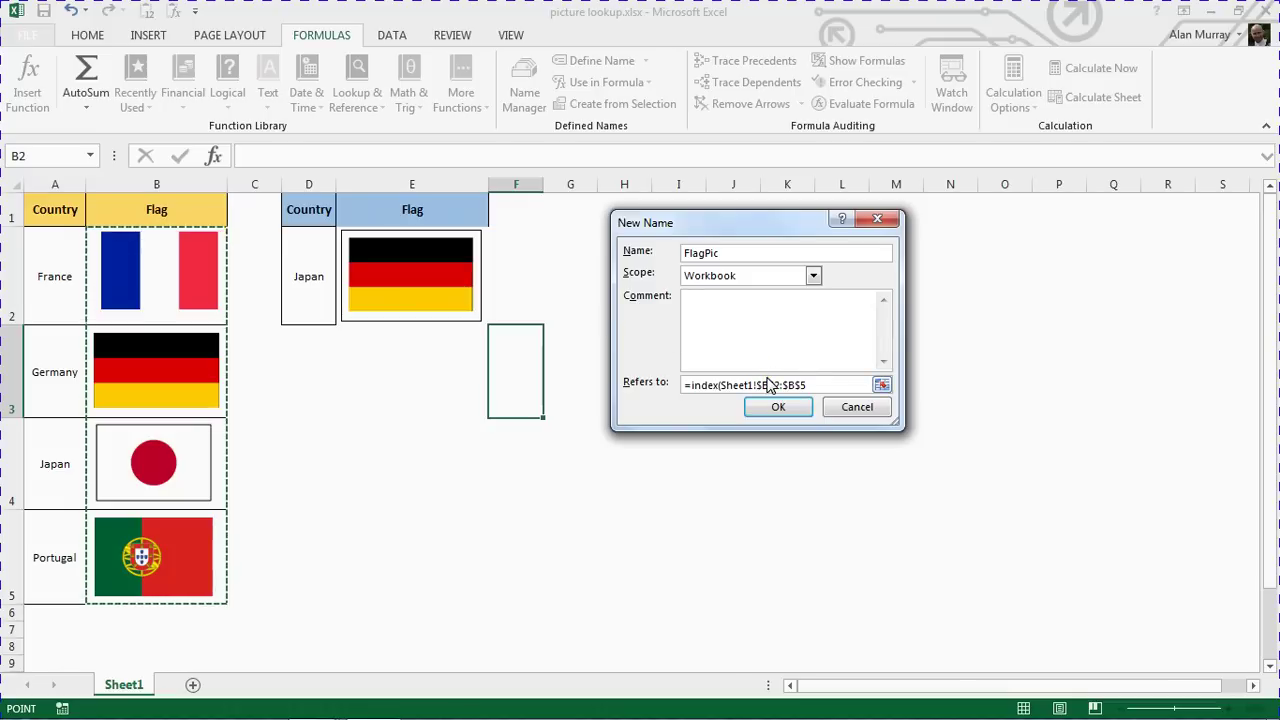
pyautogui.write(',')
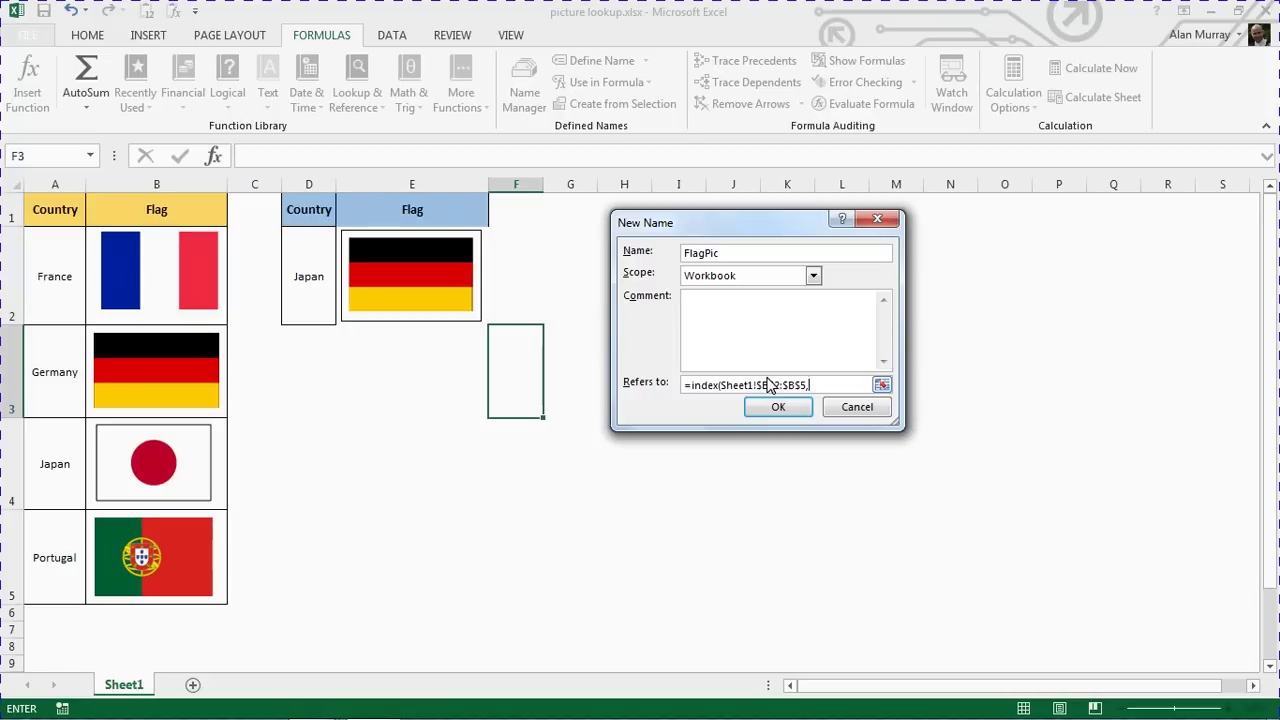
# Step: Complete FlagPic with MATCH(D2, A2:A5, 0) and save the name
pyautogui.write('match(')
pyautogui.click(316, 269)
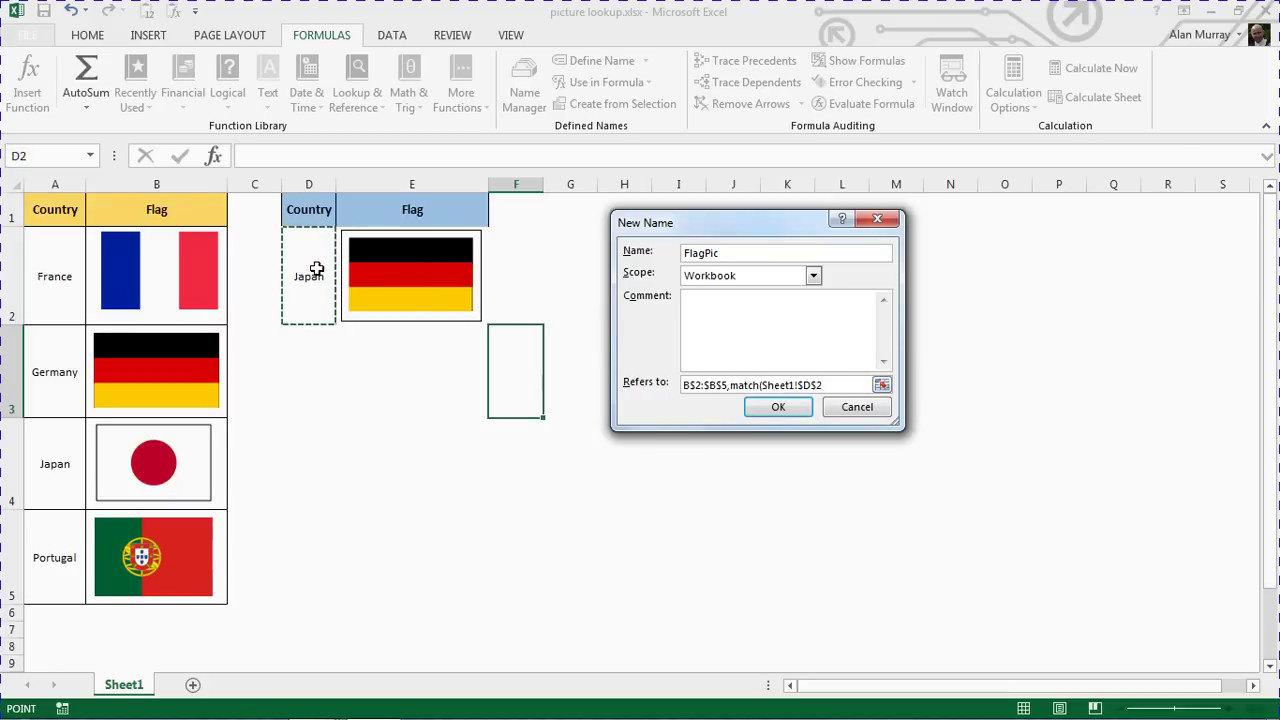
pyautogui.write(',')
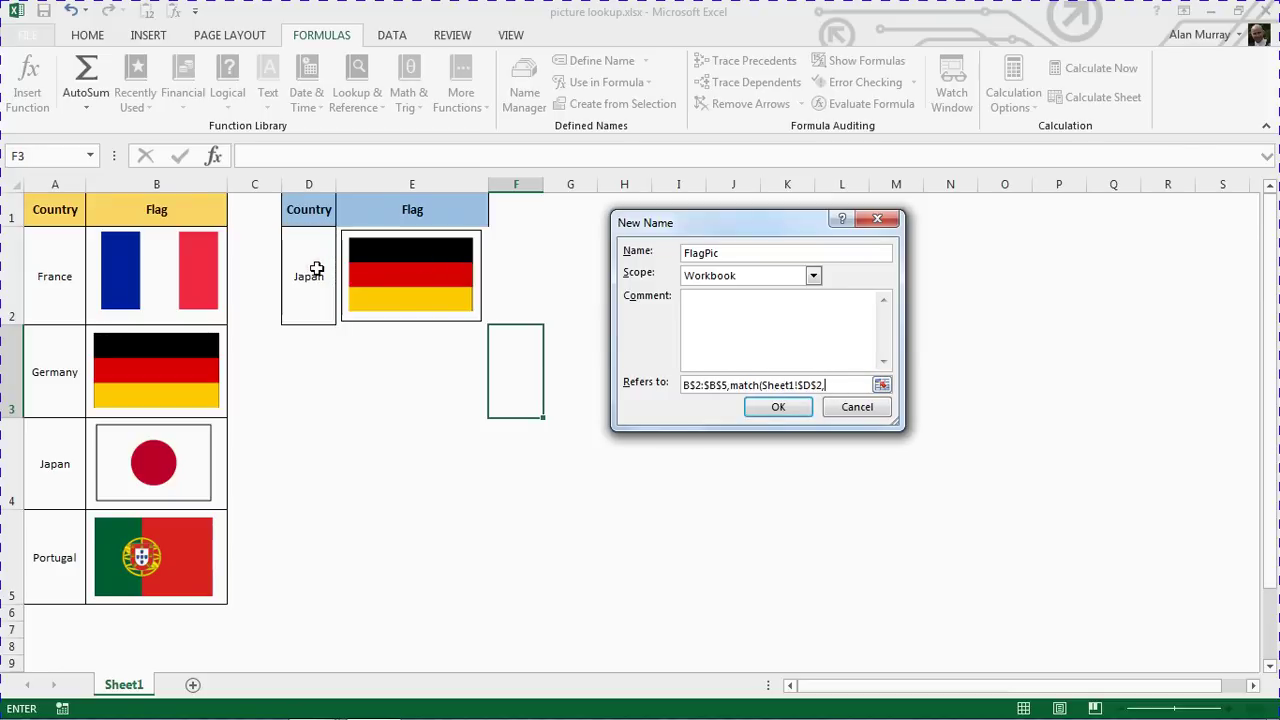
pyautogui.click(60, 268)
pyautogui.moveTo(60, 268); pyautogui.dragTo(48, 531)
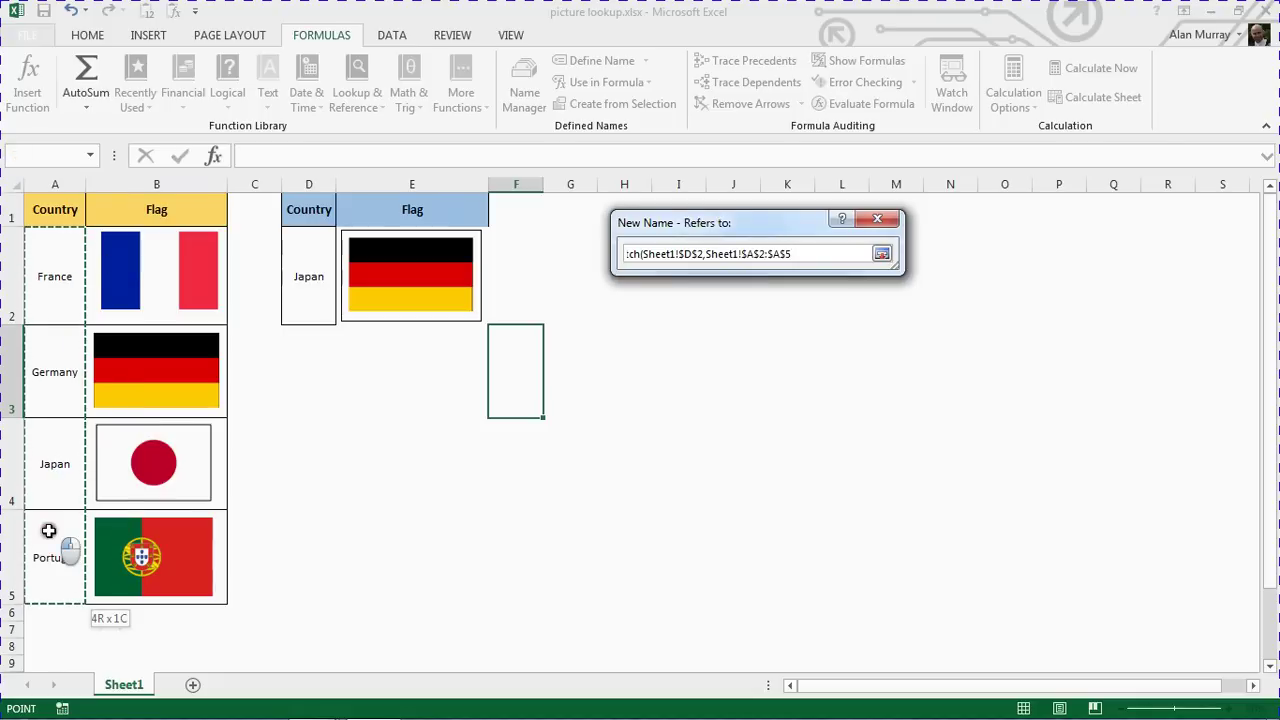
pyautogui.moveTo(48, 530); pyautogui.dragTo(48, 530)
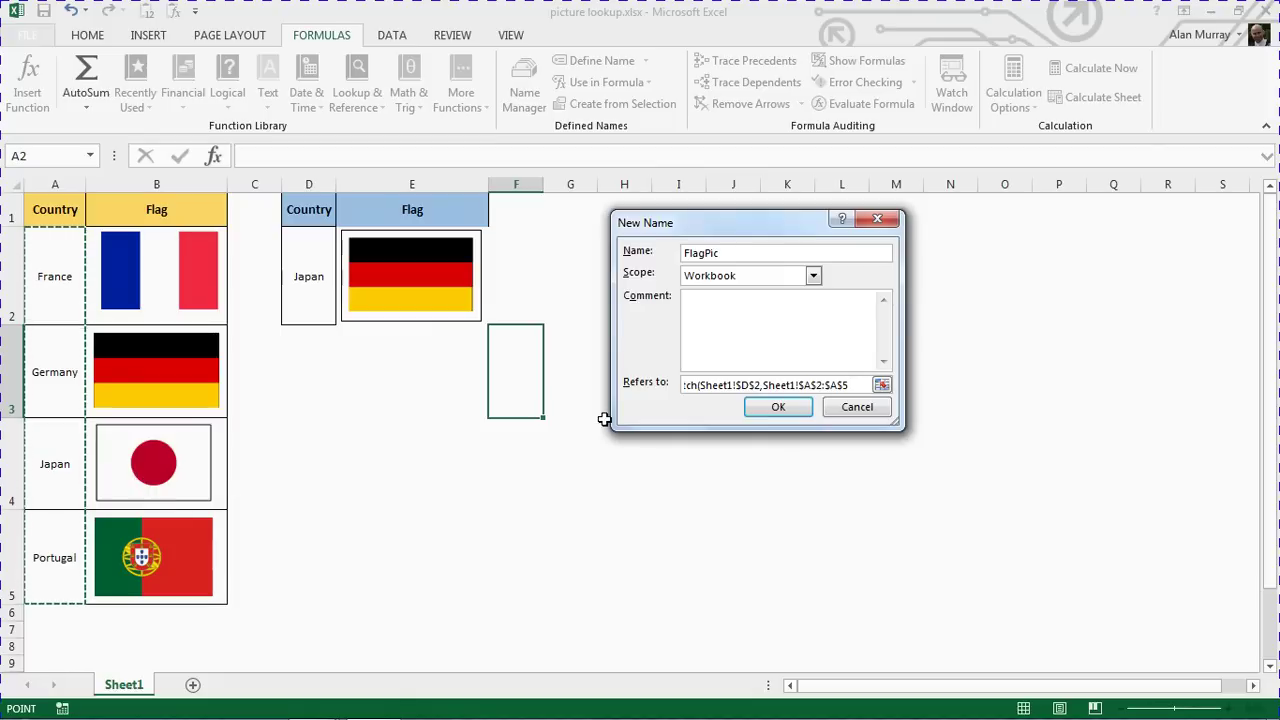
pyautogui.write(',0')
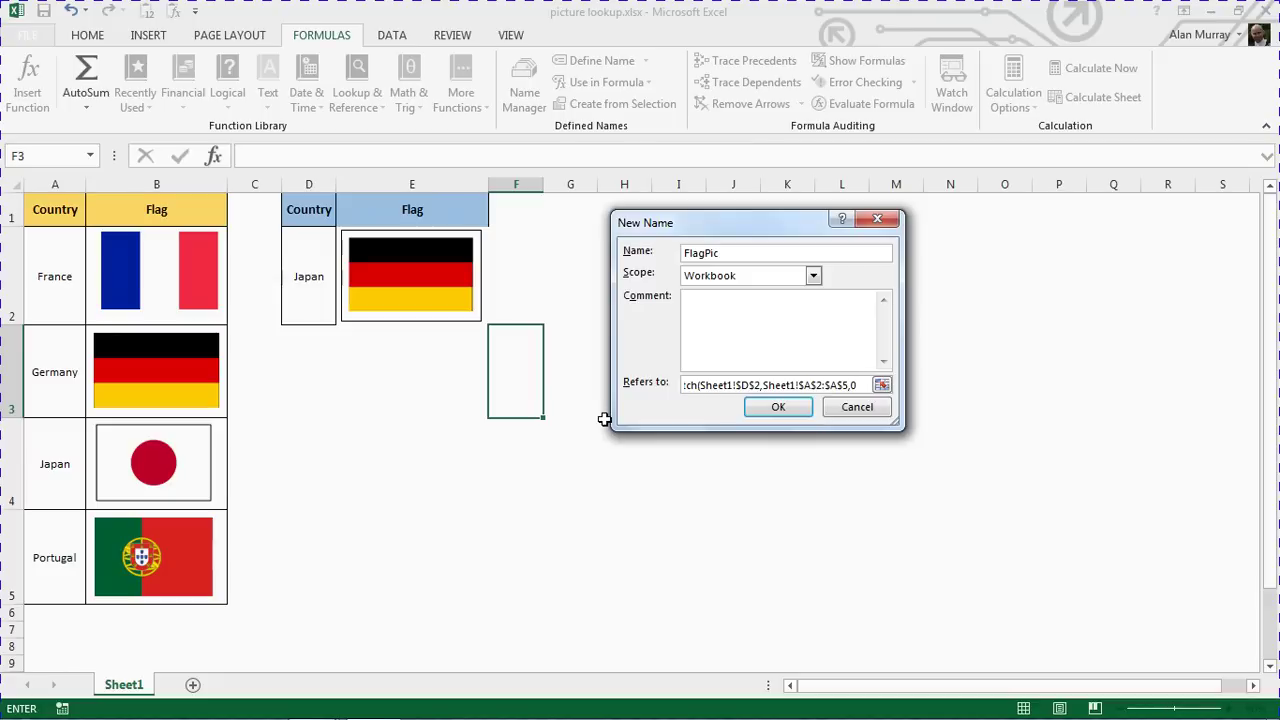
pyautogui.write('))')
pyautogui.click(772, 410)
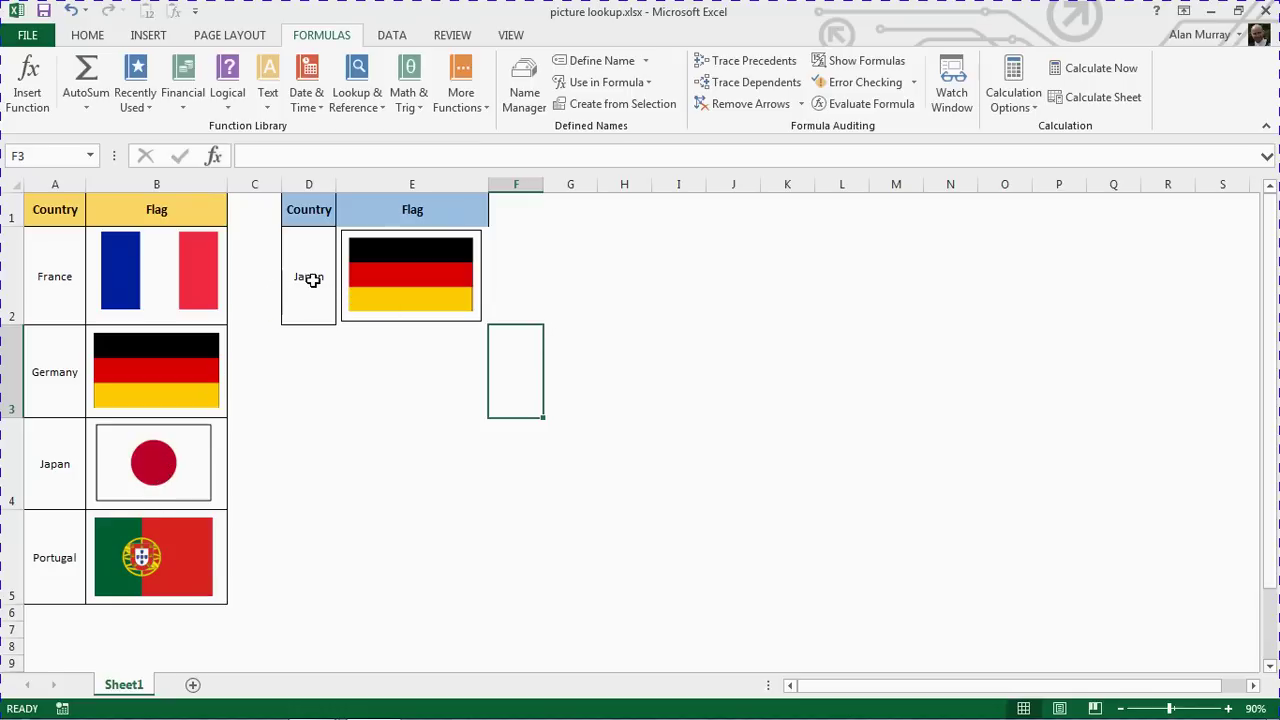
# Step: Set the E2 flag picture's formula to =FlagPic so it shows Japan's flag
pyautogui.click(384, 281)
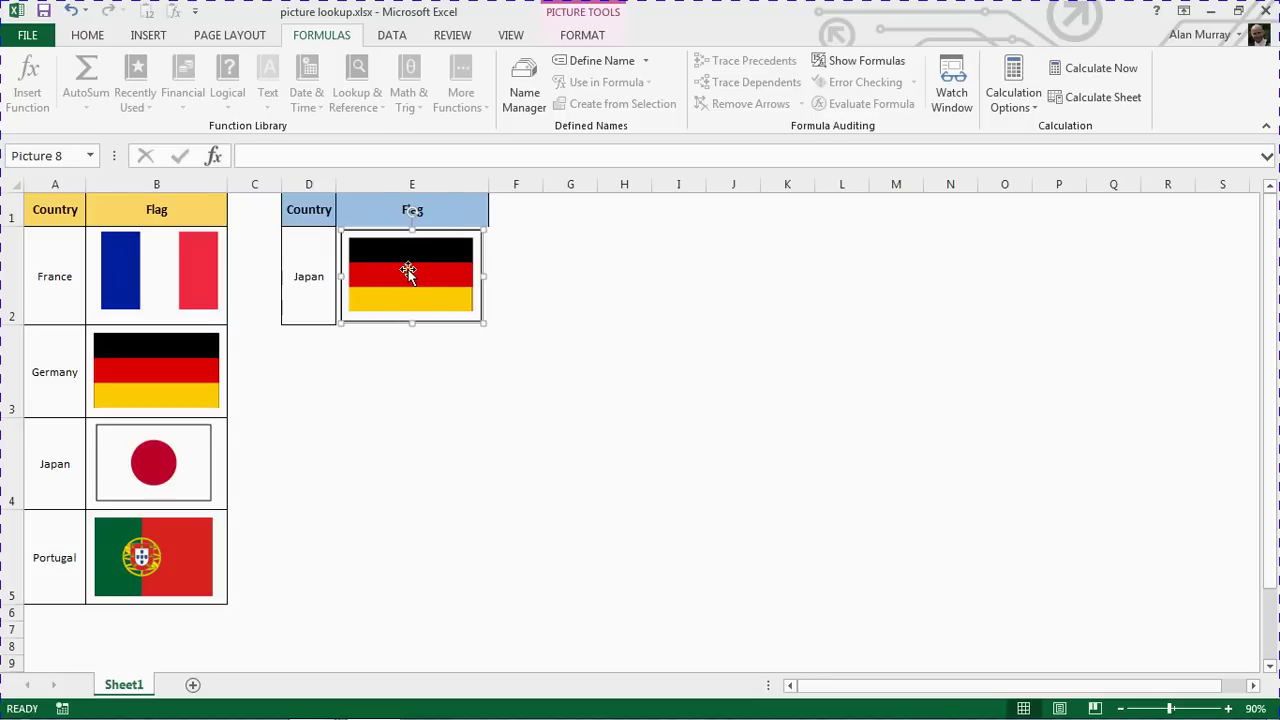
pyautogui.click(297, 160)
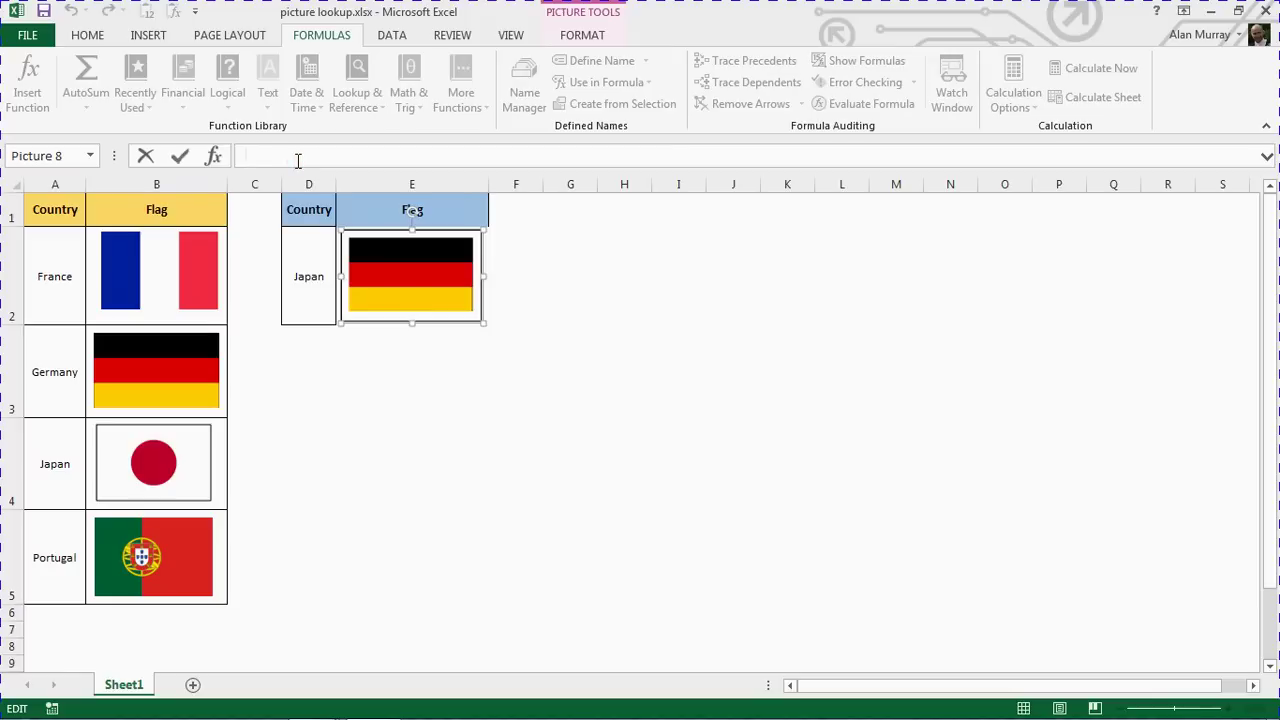
pyautogui.write('=FlagPic')
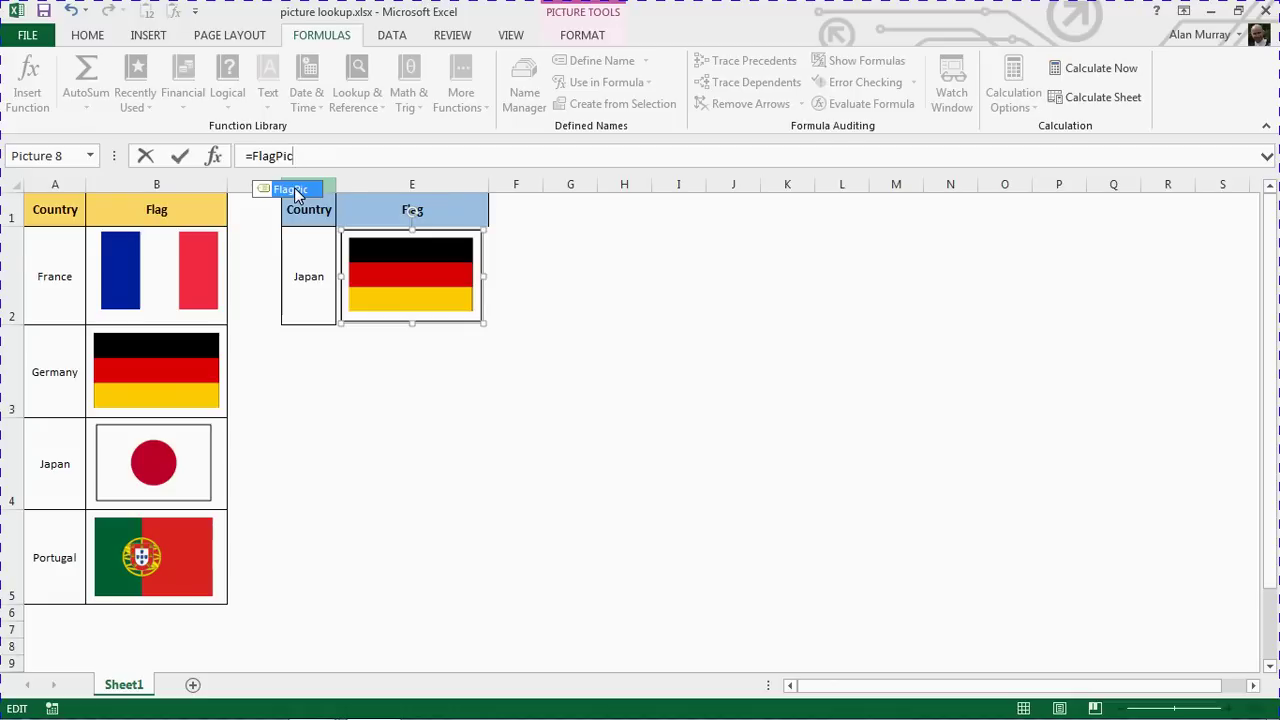
pyautogui.press('Return')
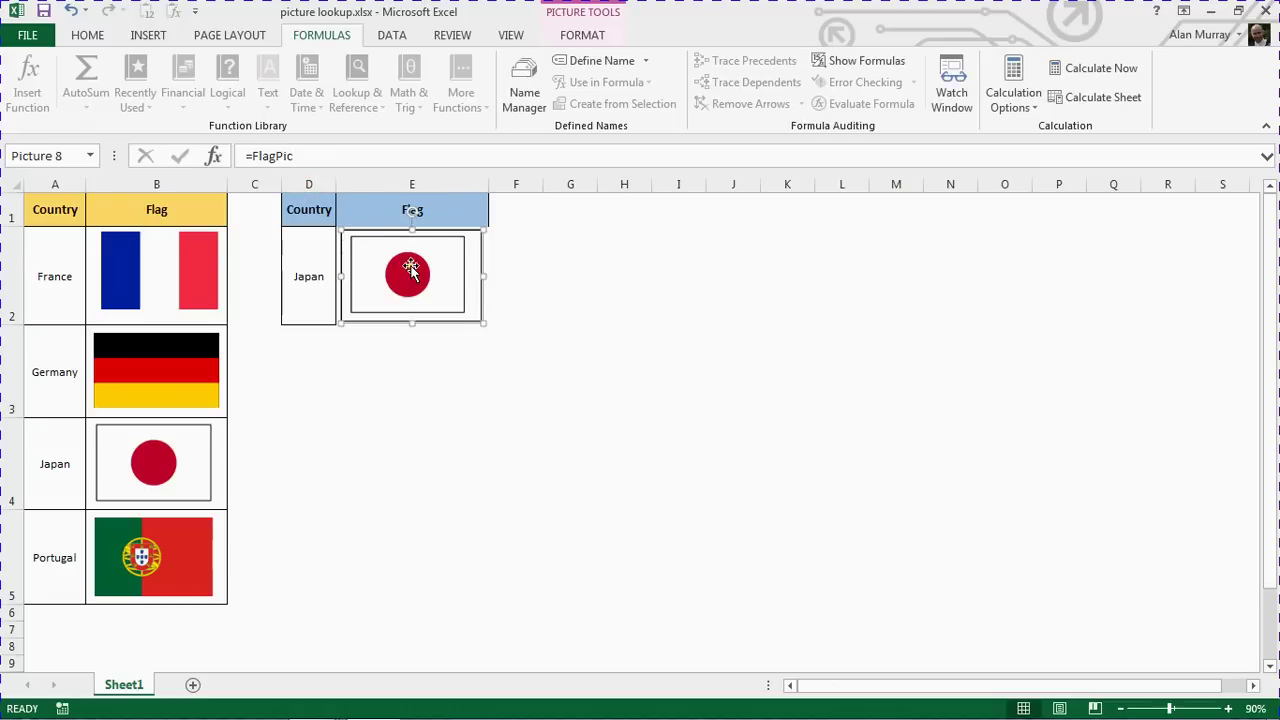
pyautogui.click(306, 281)
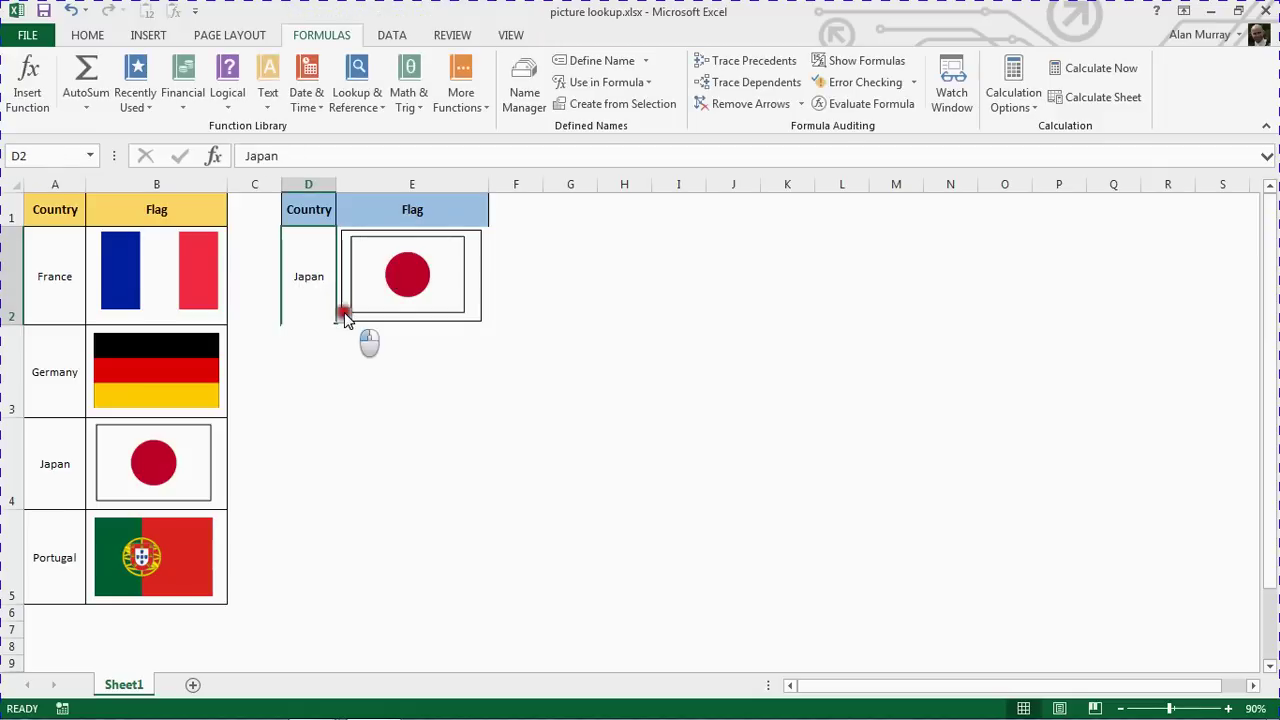
pyautogui.click(344, 316)
pyautogui.click(334, 340)
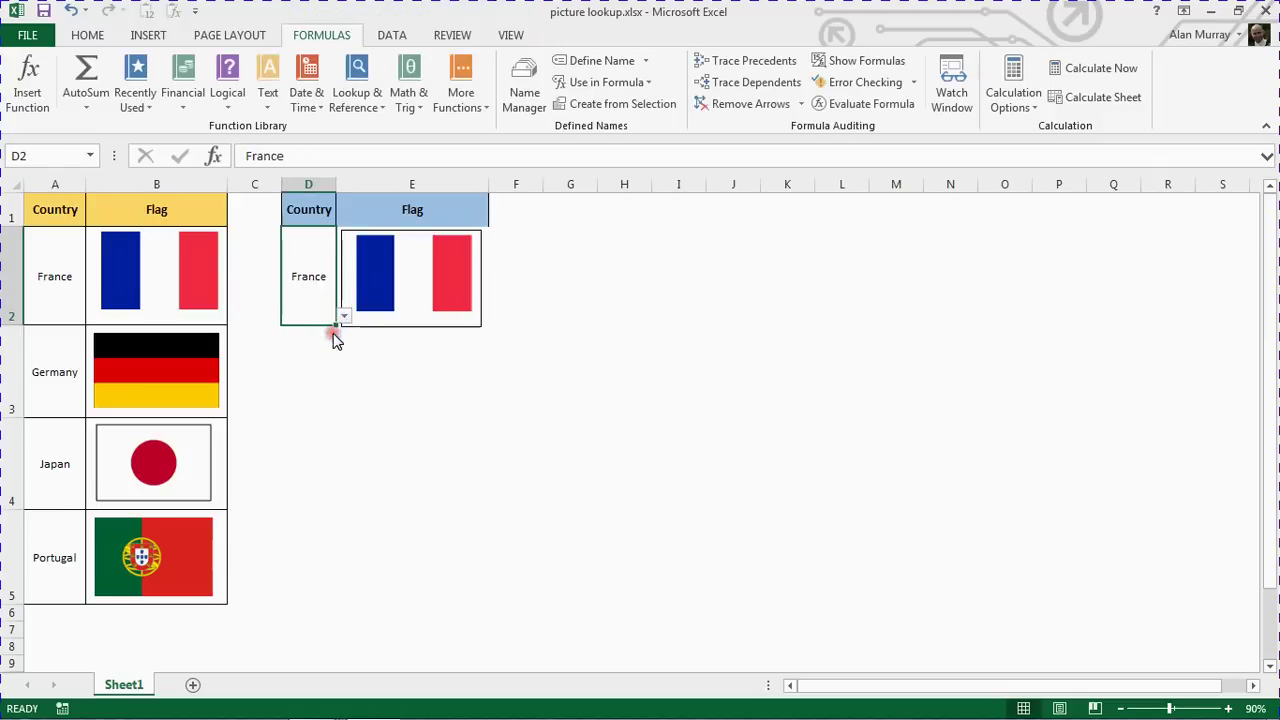
pyautogui.click(342, 317)
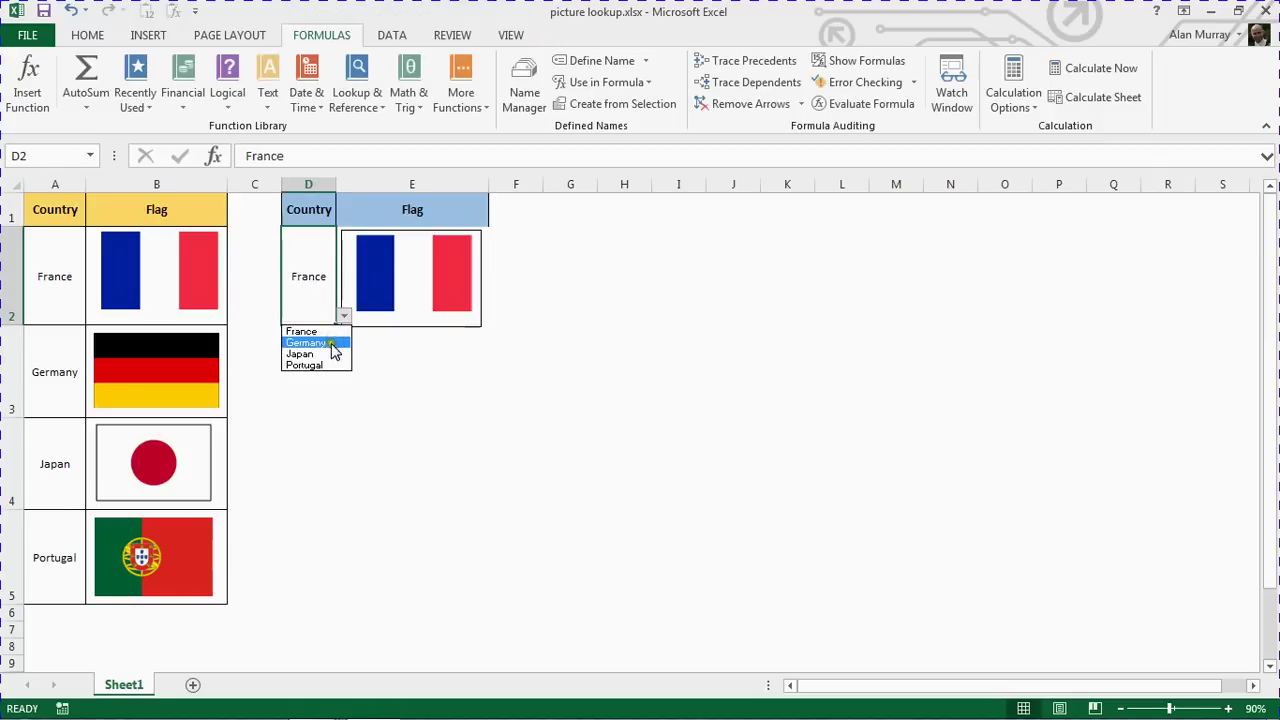
pyautogui.click(335, 343)
pyautogui.click(344, 317)
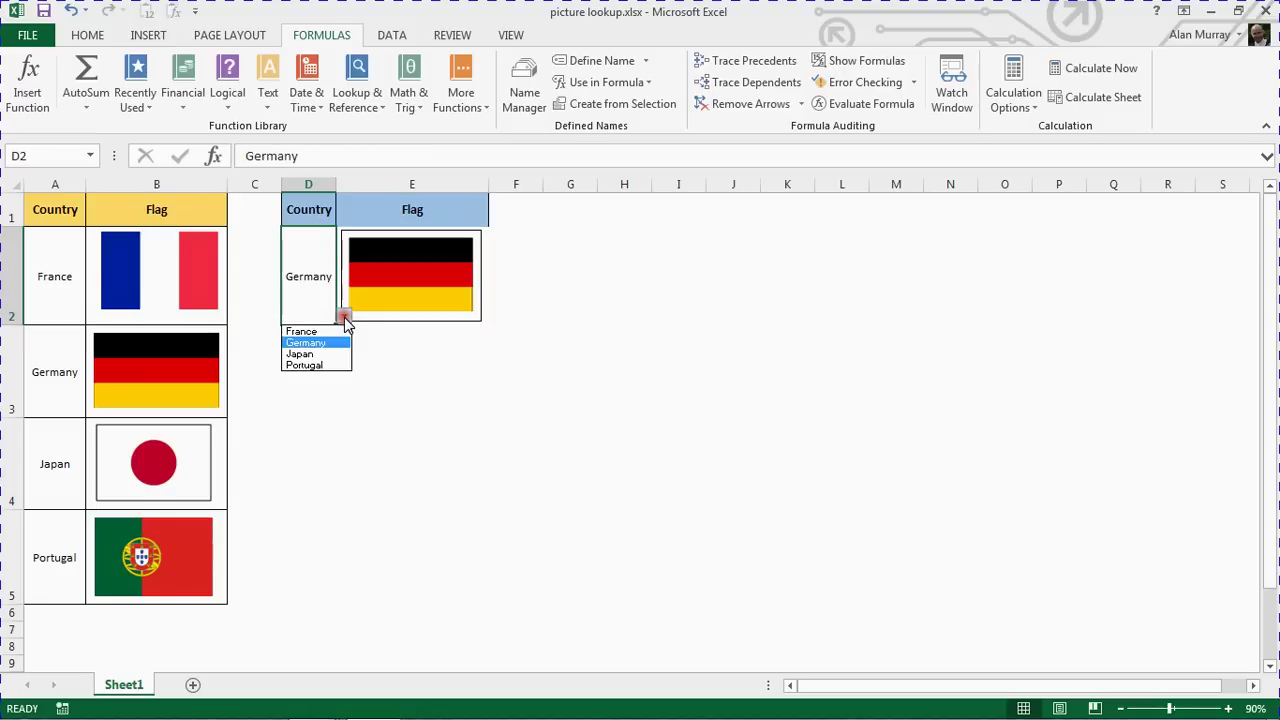
pyautogui.click(332, 355)
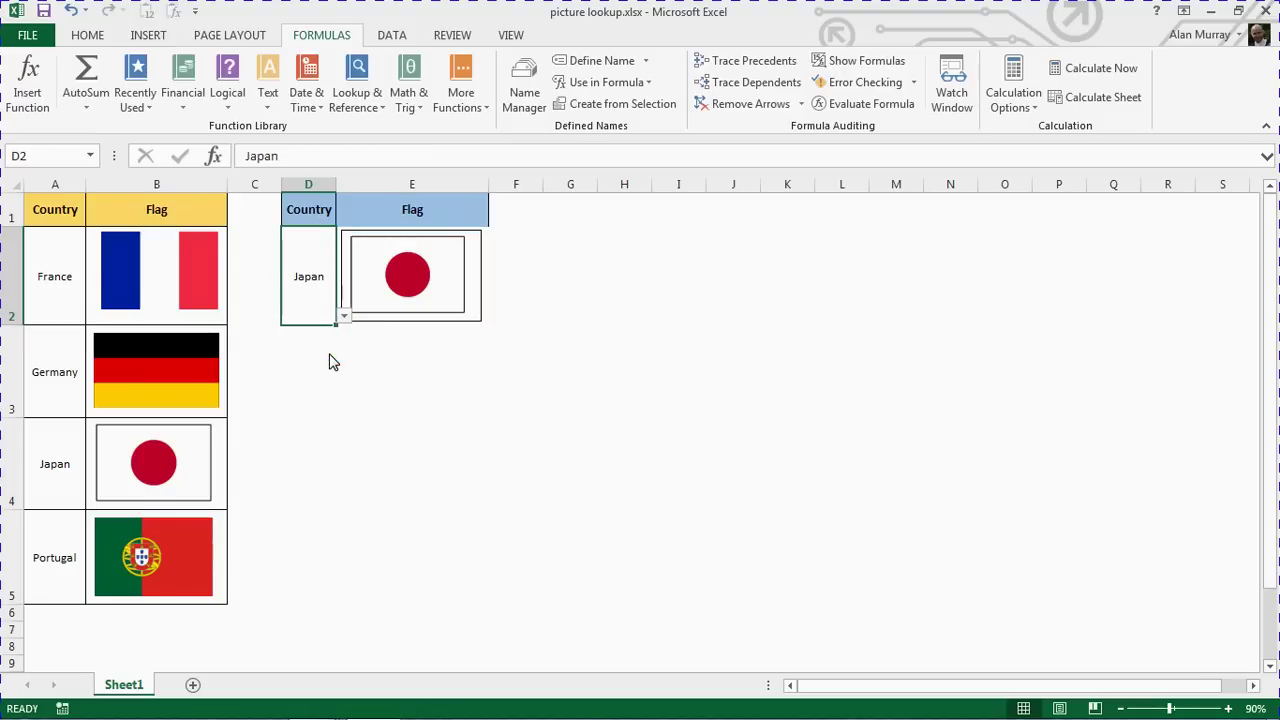